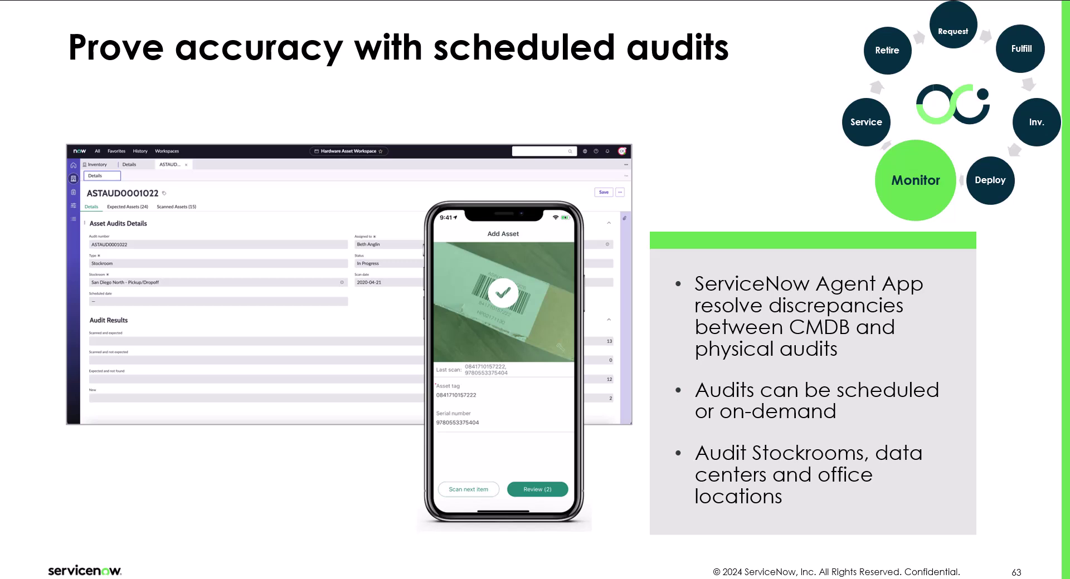
- Advance the slideshow from slide 63 to slide 64, 'Mobile asset inventory – scan assets'
{"action": "key", "text": "Right"}
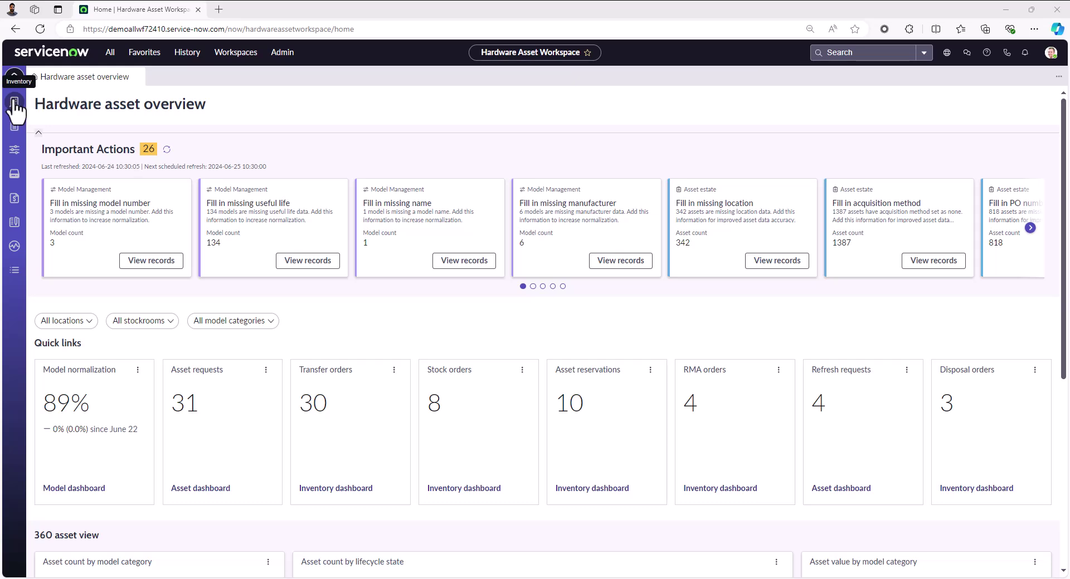
- Go to Inventory and list all 23 stockrooms, scrolled to the end of the list
{"action": "left_click", "coordinate": [14, 103]}
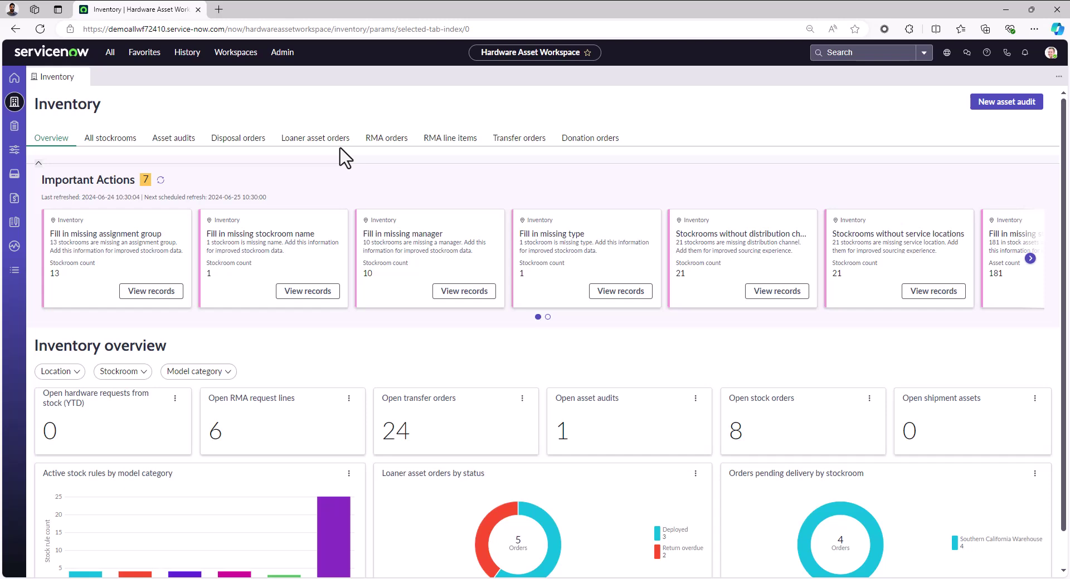
{"action": "left_click", "coordinate": [154, 140]}
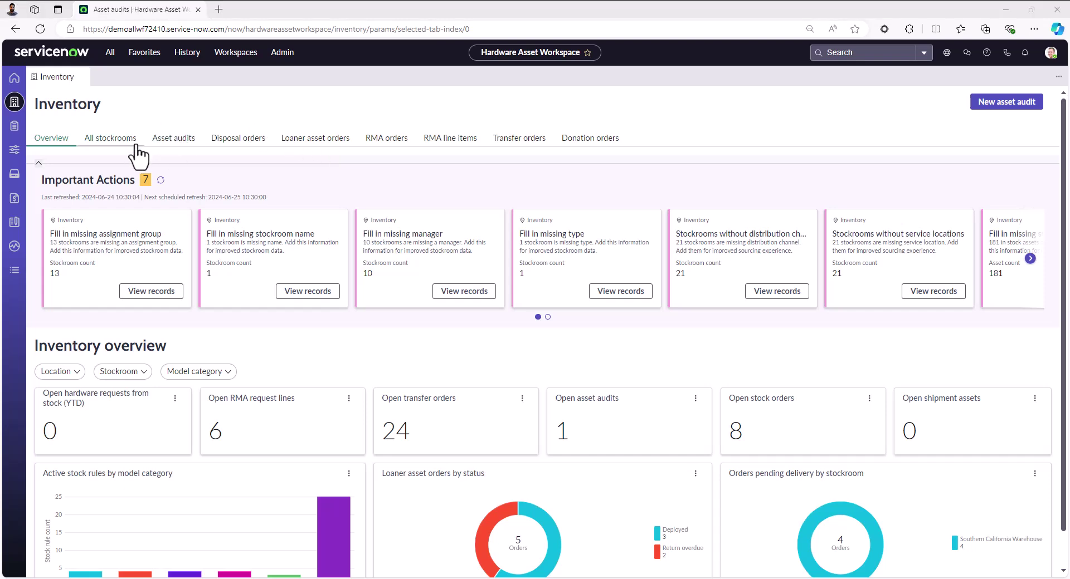
{"action": "left_click", "coordinate": [119, 141]}
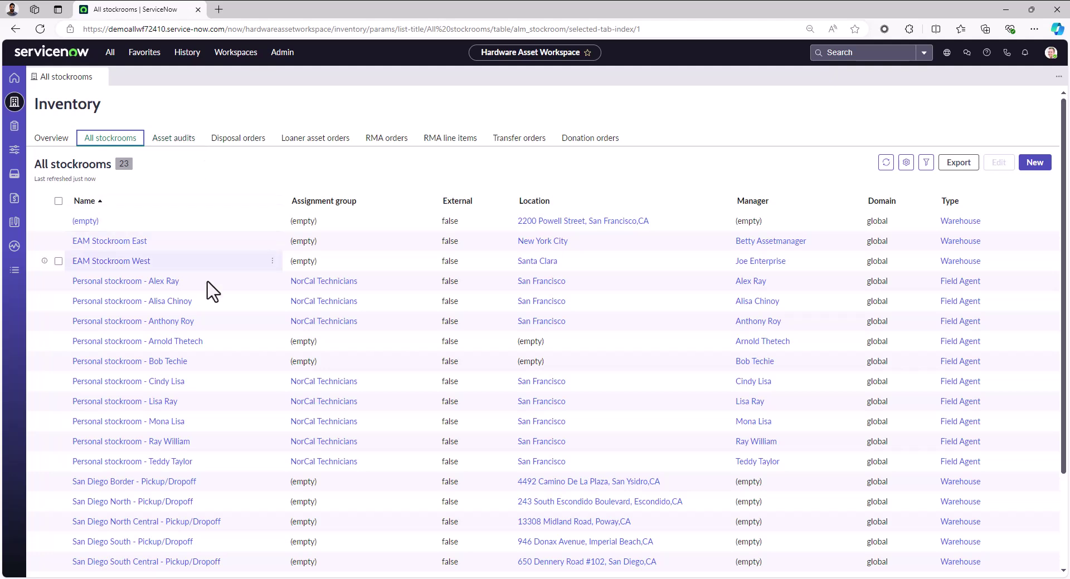
{"action": "scroll", "coordinate": [215, 305], "scroll_direction": "down", "scroll_amount": 3}
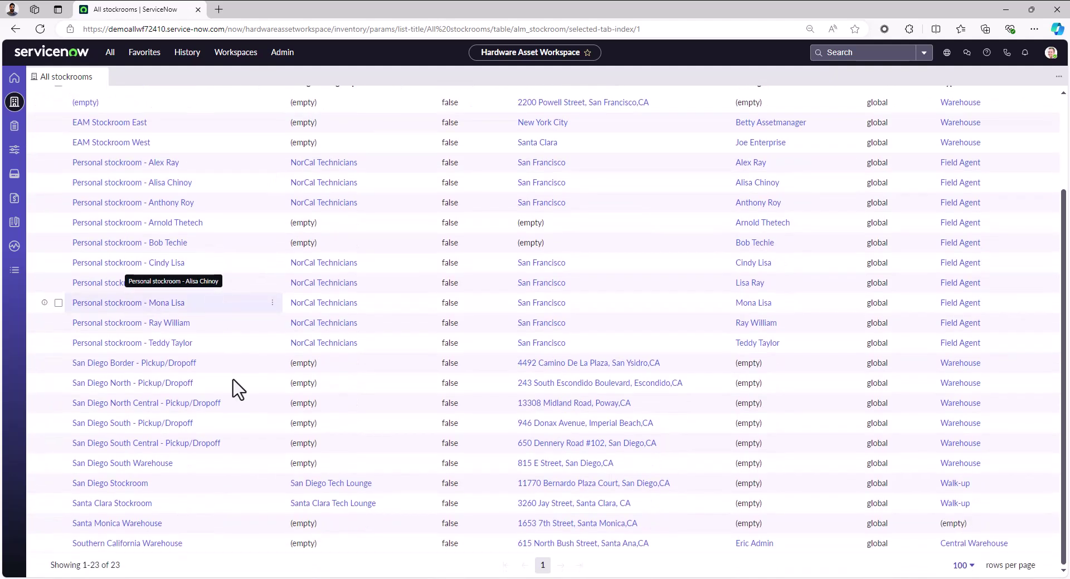
- Open San Diego Stockroom and review its Hardware (3), Consumables (2) and Details tabs
{"action": "left_click", "coordinate": [114, 485]}
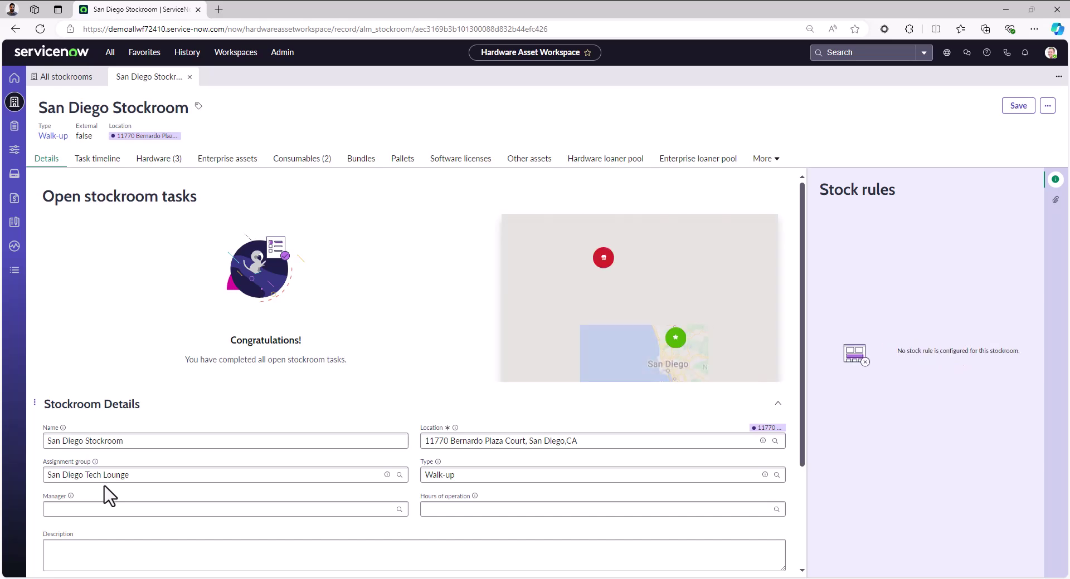
{"action": "left_click", "coordinate": [179, 163]}
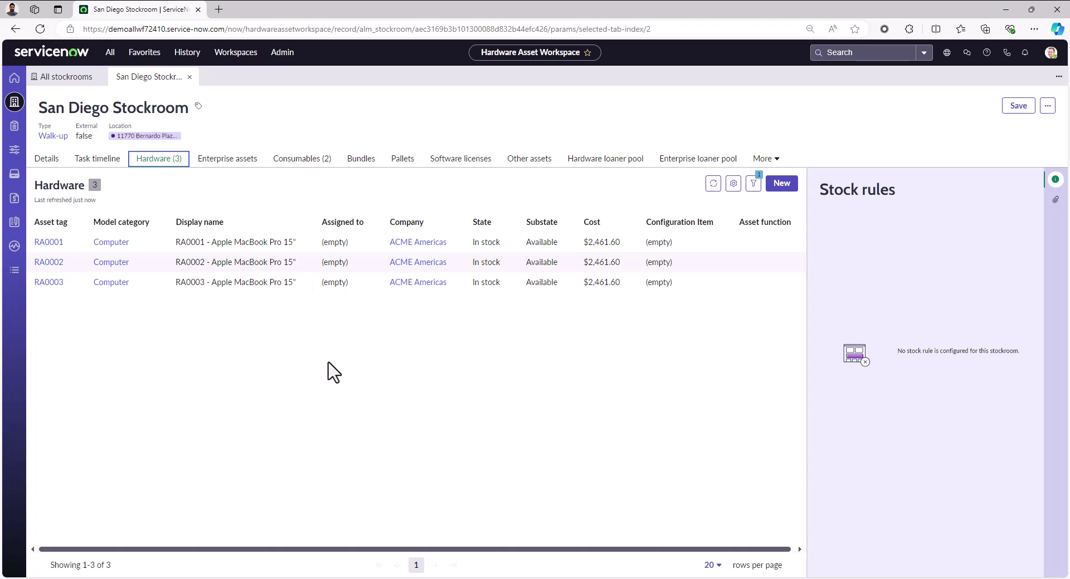
{"action": "left_click", "coordinate": [300, 160]}
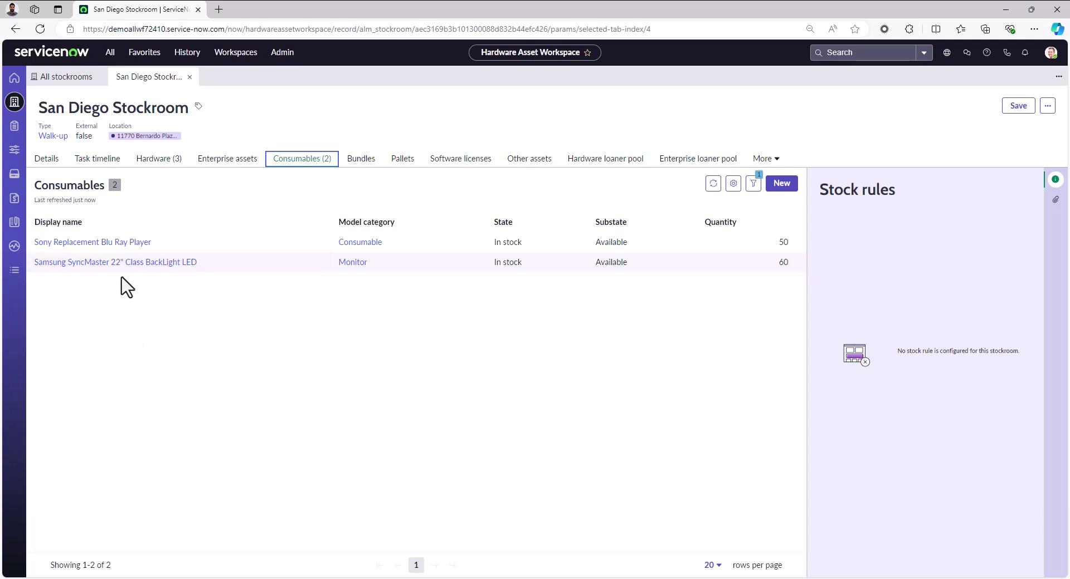
{"action": "left_click", "coordinate": [153, 159]}
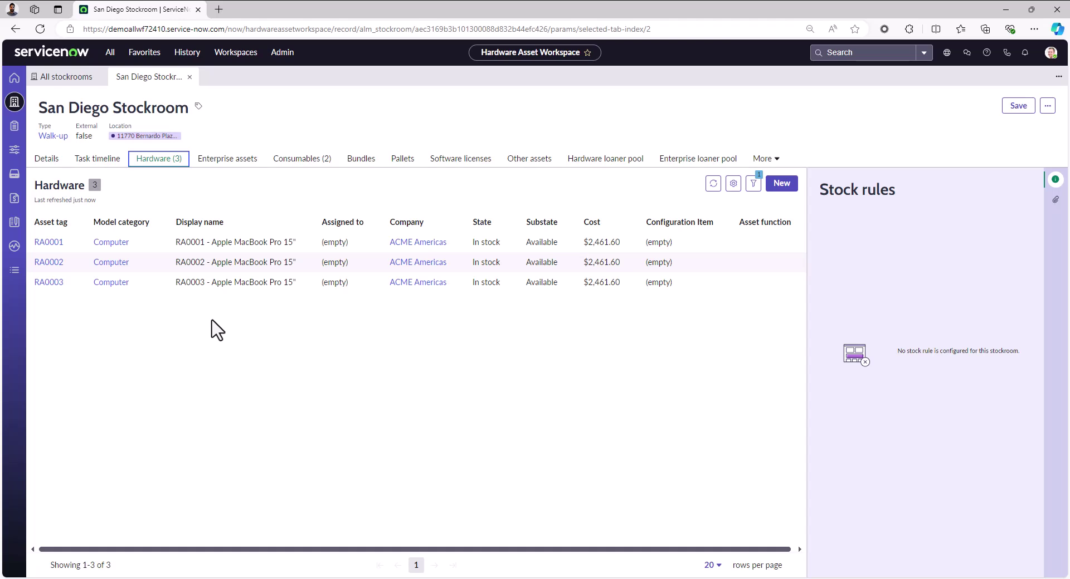
{"action": "left_click", "coordinate": [47, 162]}
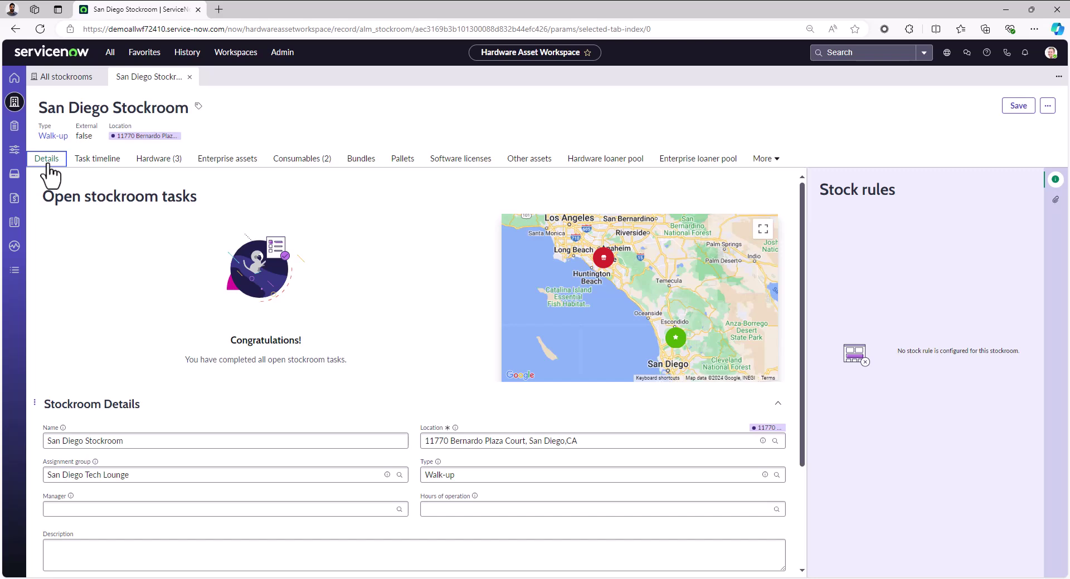
- Close the San Diego Stockroom record and show the Asset audits list with ASTAUD0001022
{"action": "left_click", "coordinate": [190, 77]}
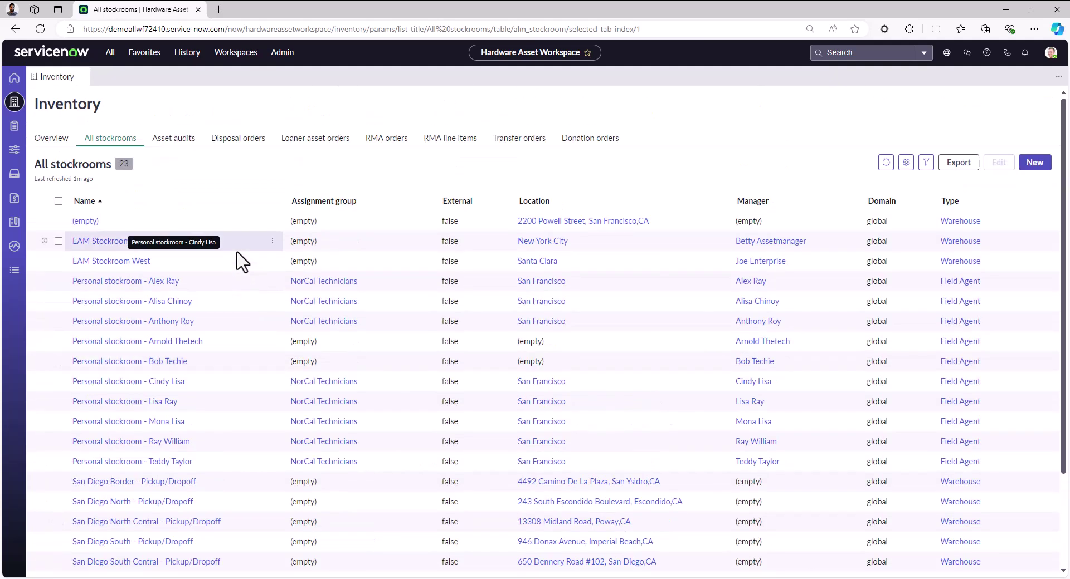
{"action": "left_click", "coordinate": [177, 140]}
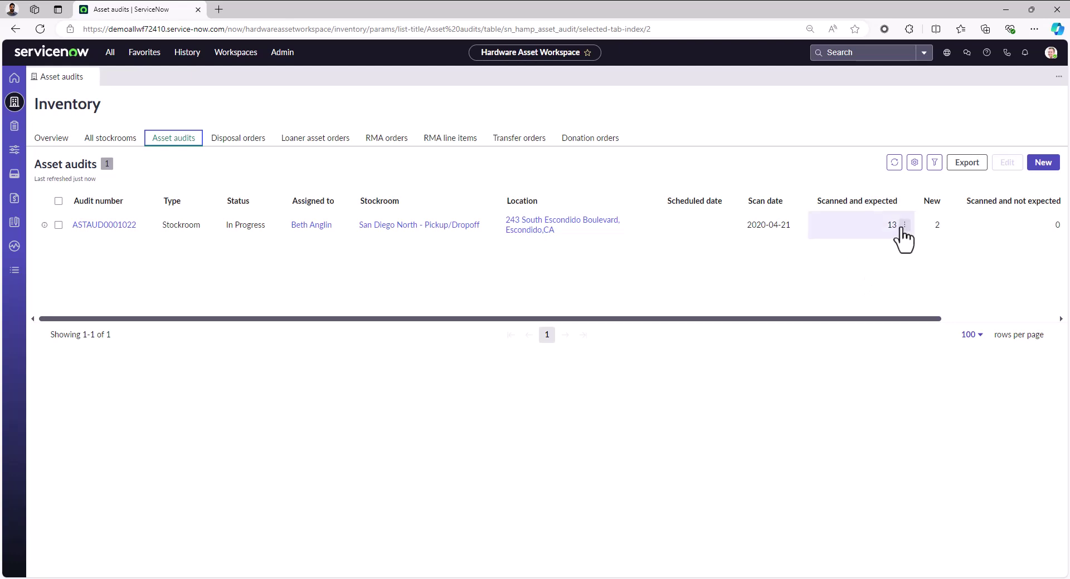
- Save a new San Diego Stockroom audit, scheduled 2024-06-24 and assigned to the asset manager
{"action": "left_click", "coordinate": [1044, 167]}
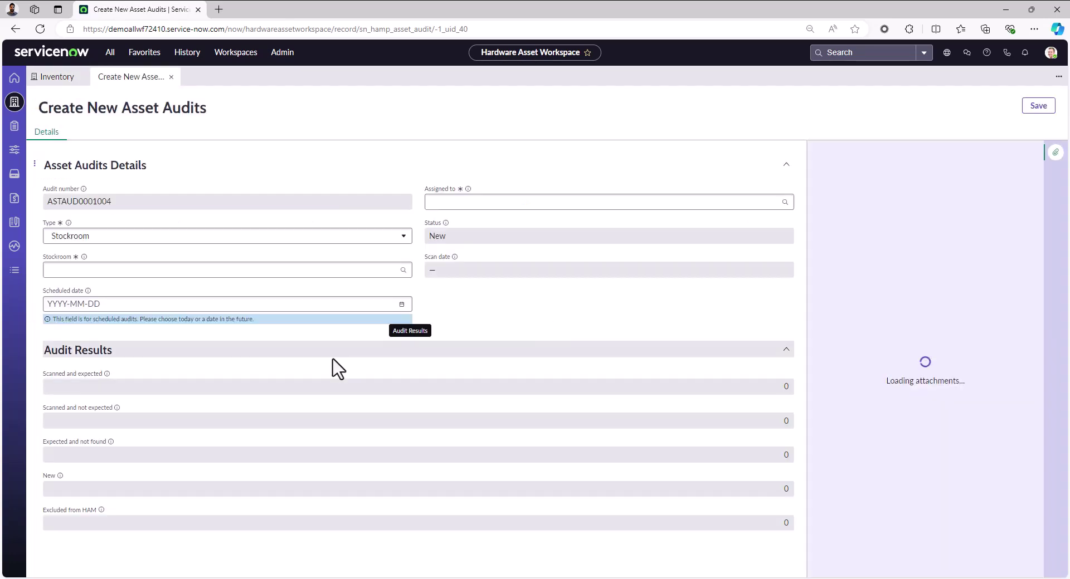
{"action": "left_click", "coordinate": [401, 304]}
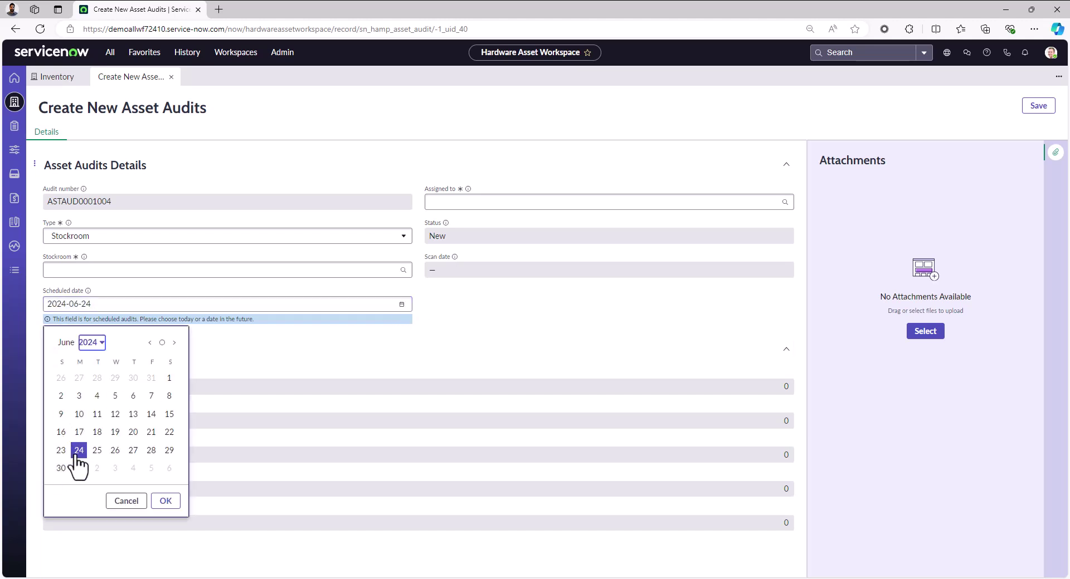
{"action": "left_click", "coordinate": [166, 501]}
{"action": "left_click", "coordinate": [70, 270]}
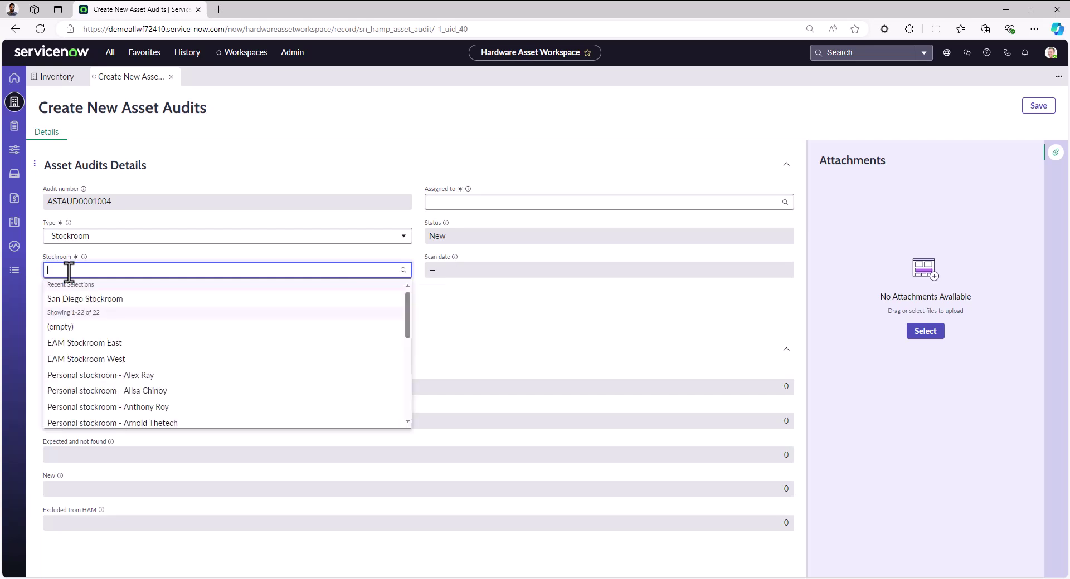
{"action": "left_click", "coordinate": [92, 304]}
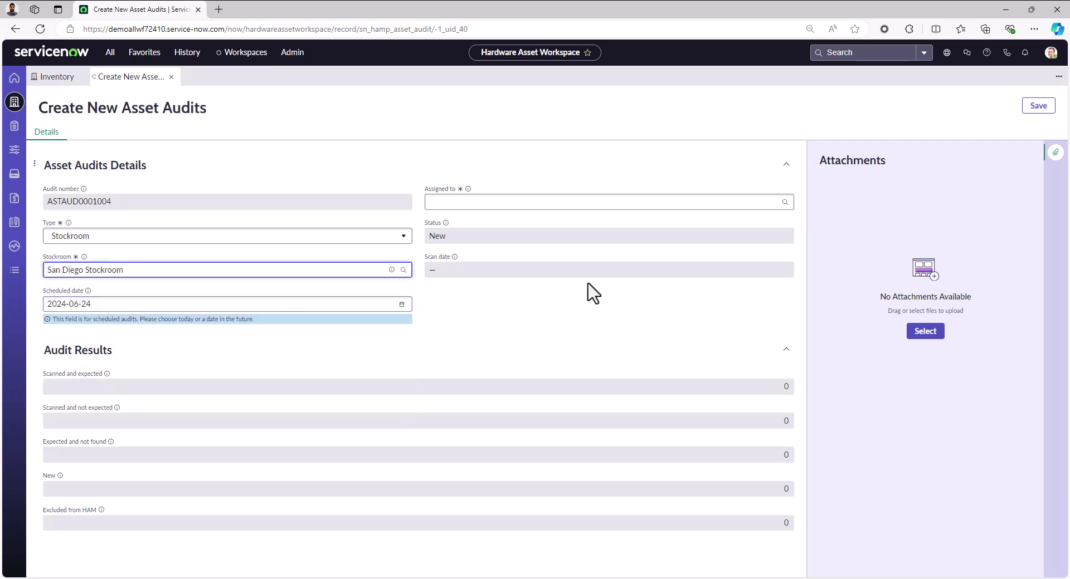
{"action": "left_click", "coordinate": [661, 203]}
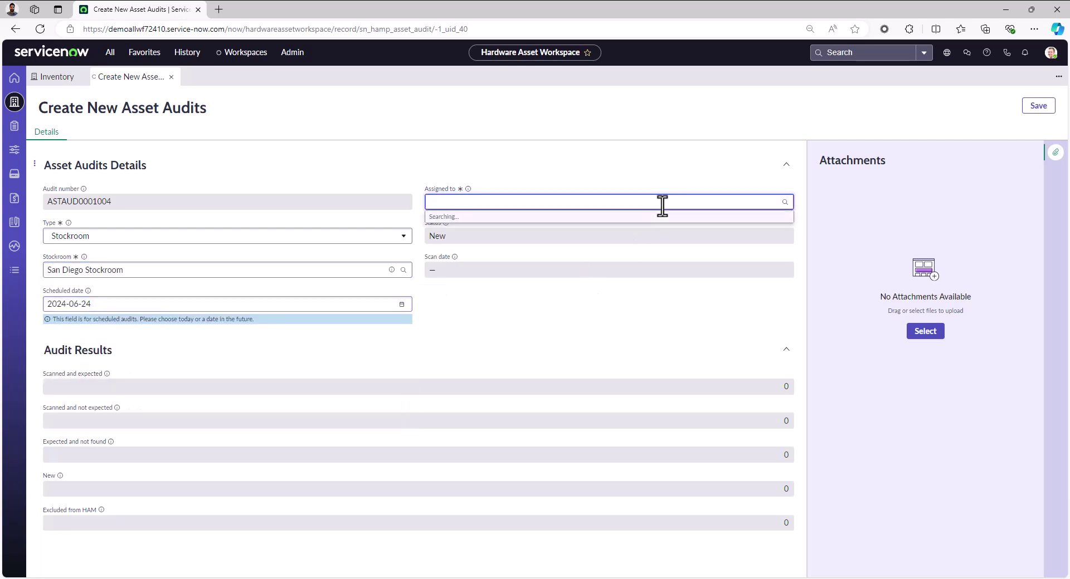
{"action": "left_click", "coordinate": [504, 237]}
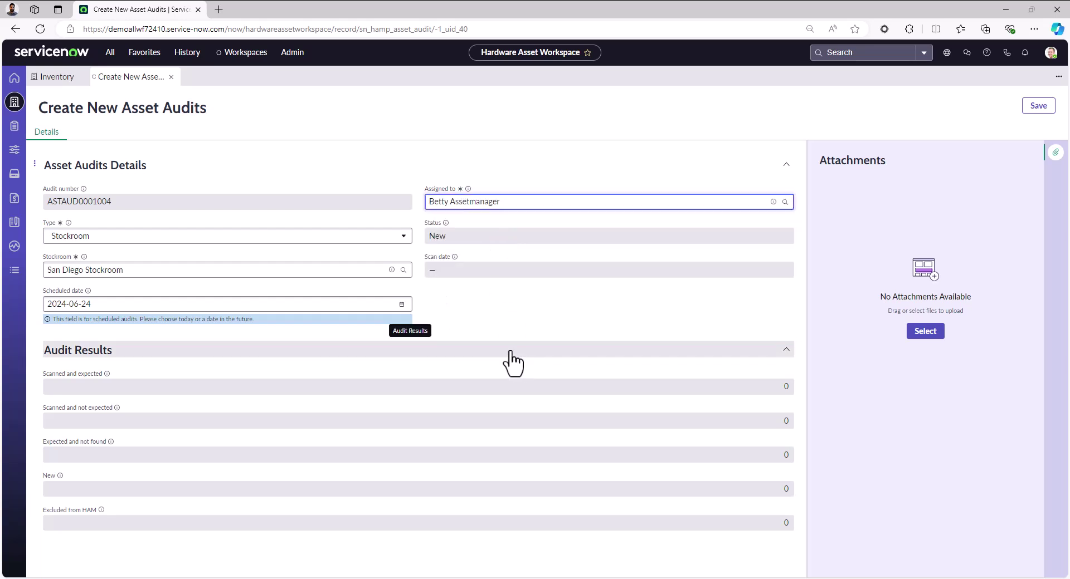
{"action": "left_click", "coordinate": [1042, 108]}
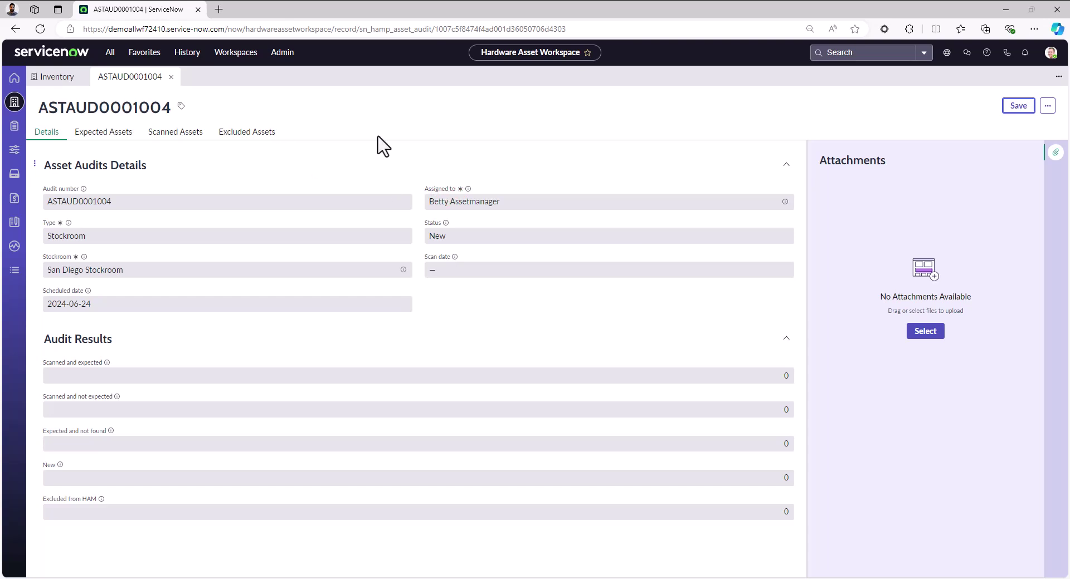
- Dismiss the user account menu and close the ASTAUD0001004 audit record
{"action": "left_click", "coordinate": [1054, 58]}
{"action": "left_click", "coordinate": [762, 98]}
{"action": "left_click", "coordinate": [171, 77]}
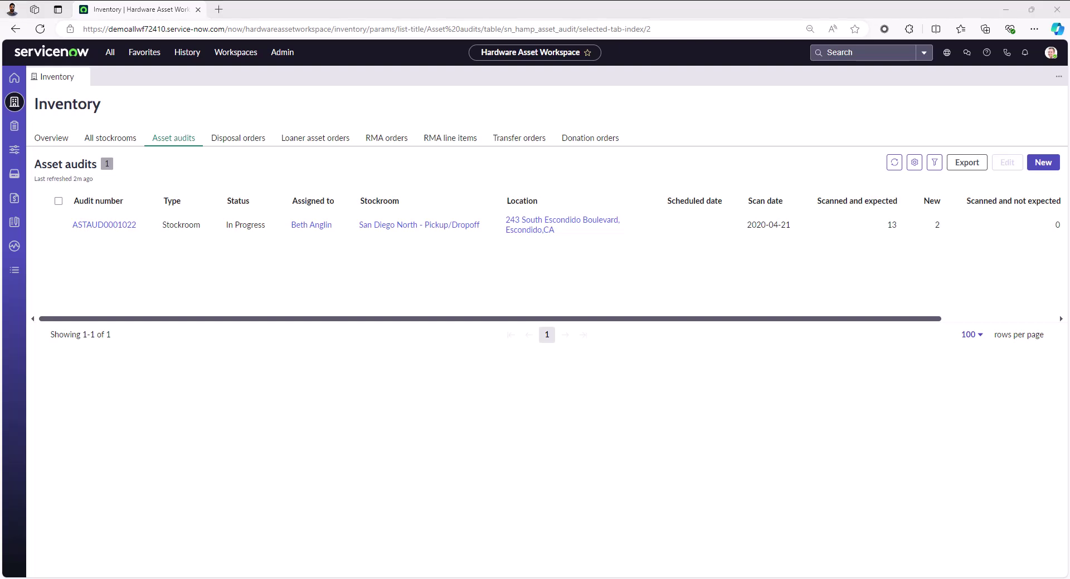
- In the ServiceNow Agent app, open the San Diego Stockroom audit and scan tags through RA0004
{"action": "left_click_drag", "start_coordinate": [41, 181], "coordinate": [363, 83]}
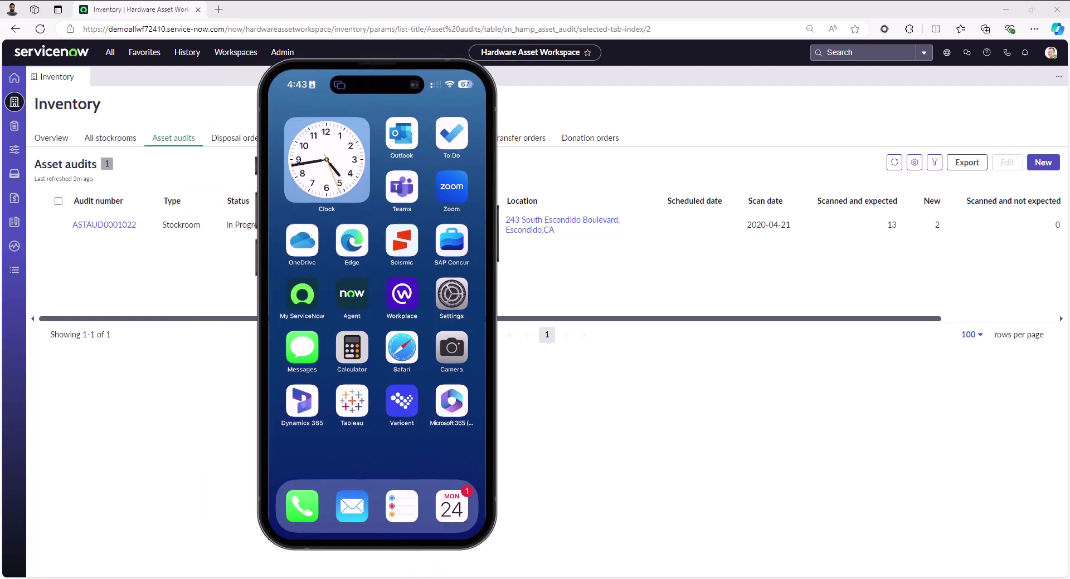
{"action": "left_click", "coordinate": [349, 298]}
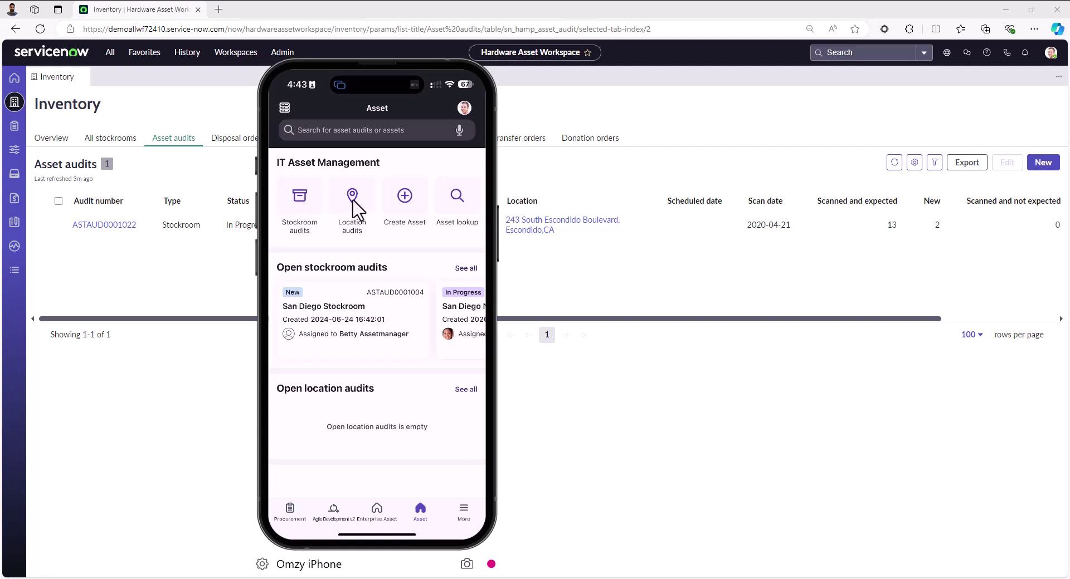
{"action": "left_click", "coordinate": [290, 511]}
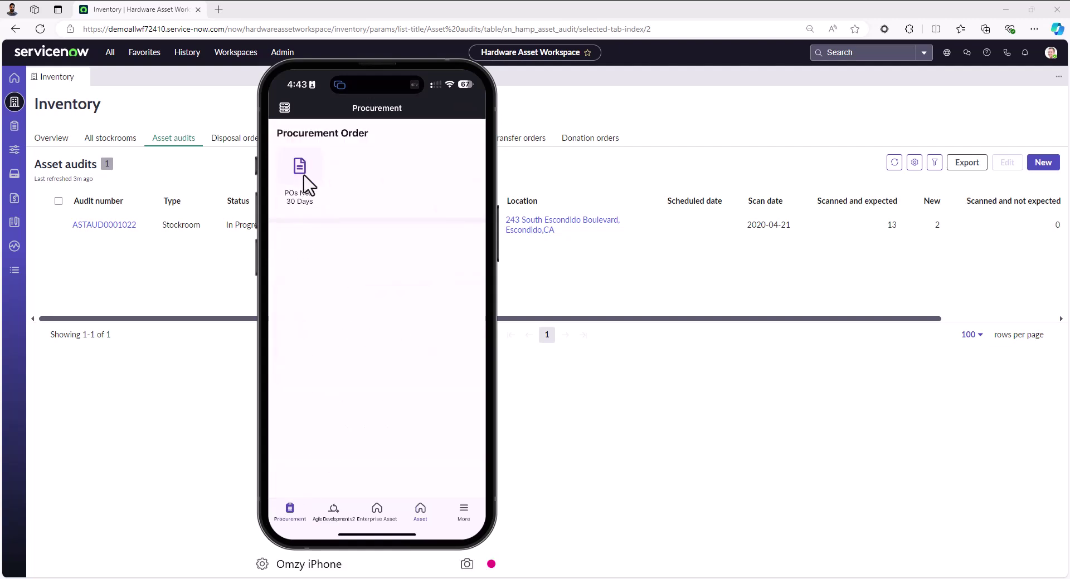
{"action": "left_click", "coordinate": [420, 511]}
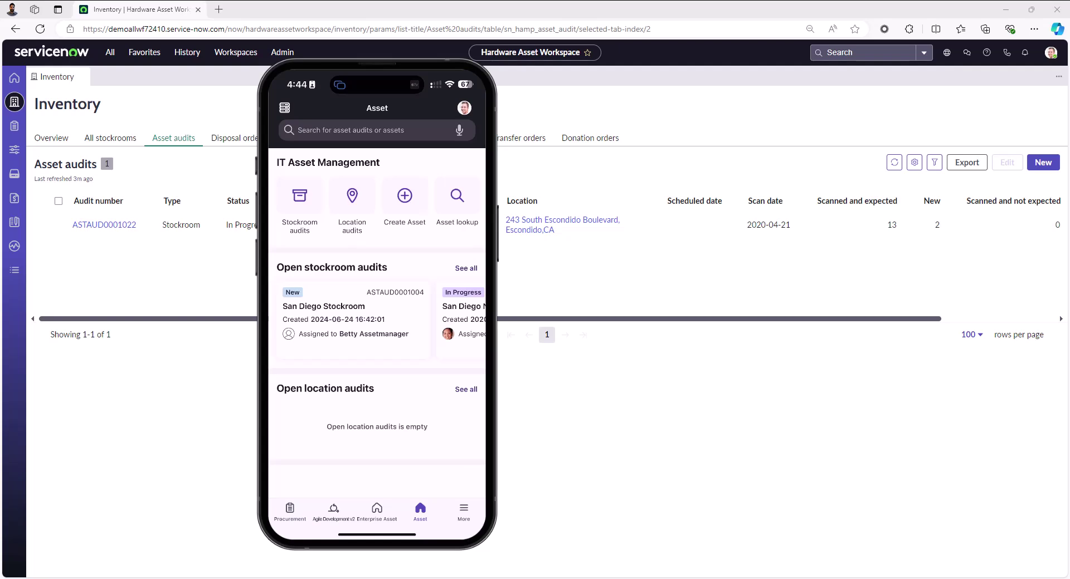
{"action": "left_click", "coordinate": [358, 360]}
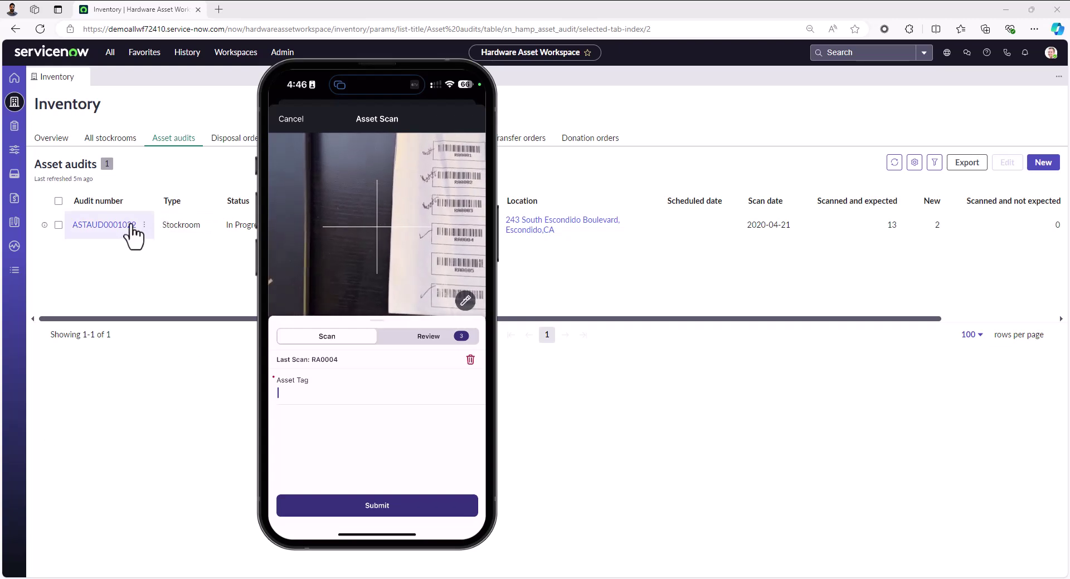
- Refresh the Asset audits list in the browser and open audit ASTAUD0001004's record
{"action": "left_click", "coordinate": [869, 282]}
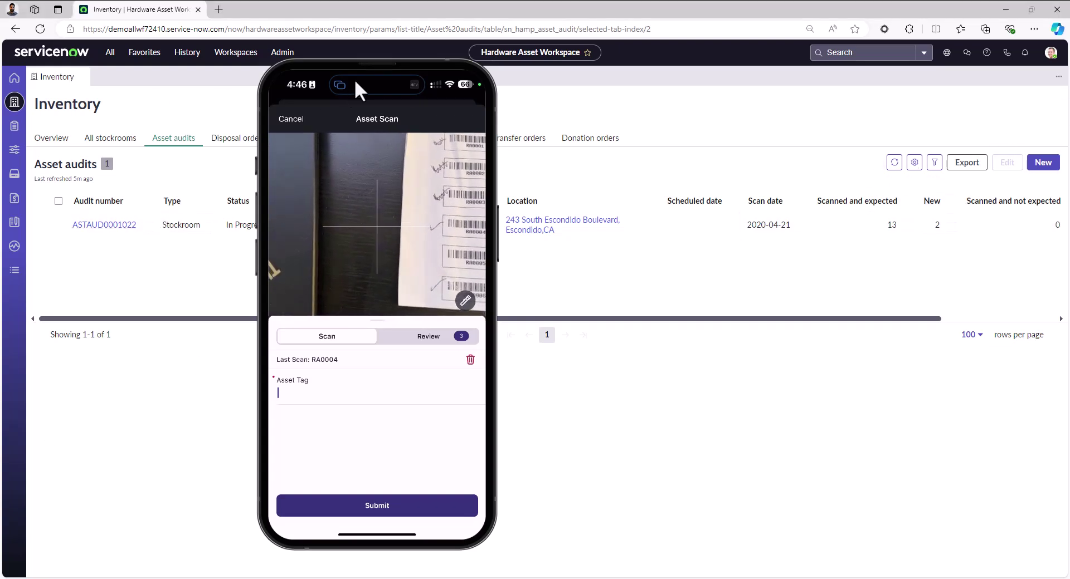
{"action": "left_click", "coordinate": [894, 163]}
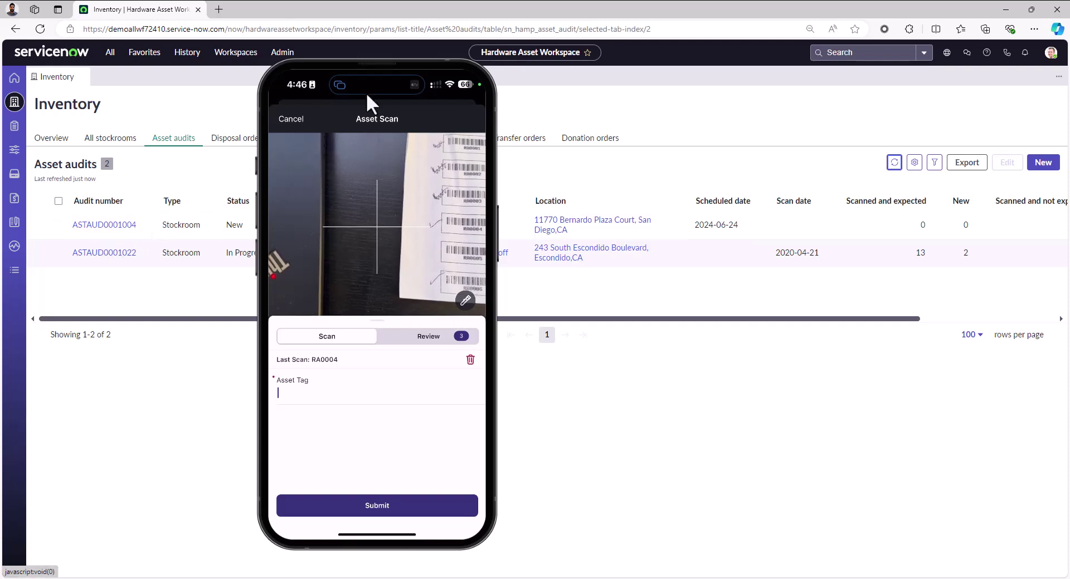
{"action": "left_click_drag", "start_coordinate": [327, 79], "coordinate": [380, 95]}
{"action": "left_click", "coordinate": [105, 225]}
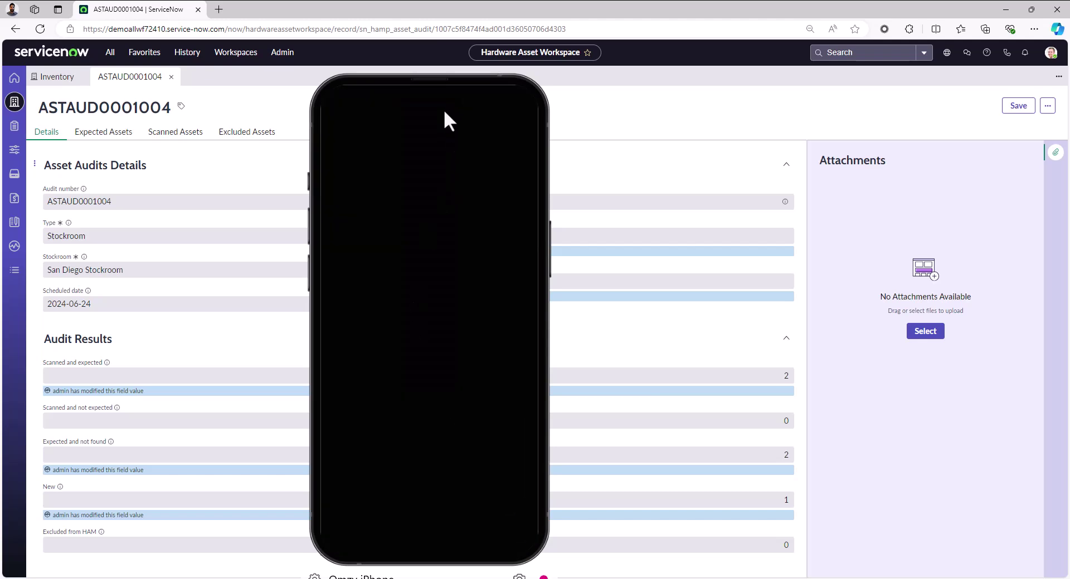
- Move the iPhone mirror window off the left edge to reveal ASTAUD0001004's full audit form
{"action": "left_click_drag", "start_coordinate": [444, 110], "coordinate": [0, 112]}
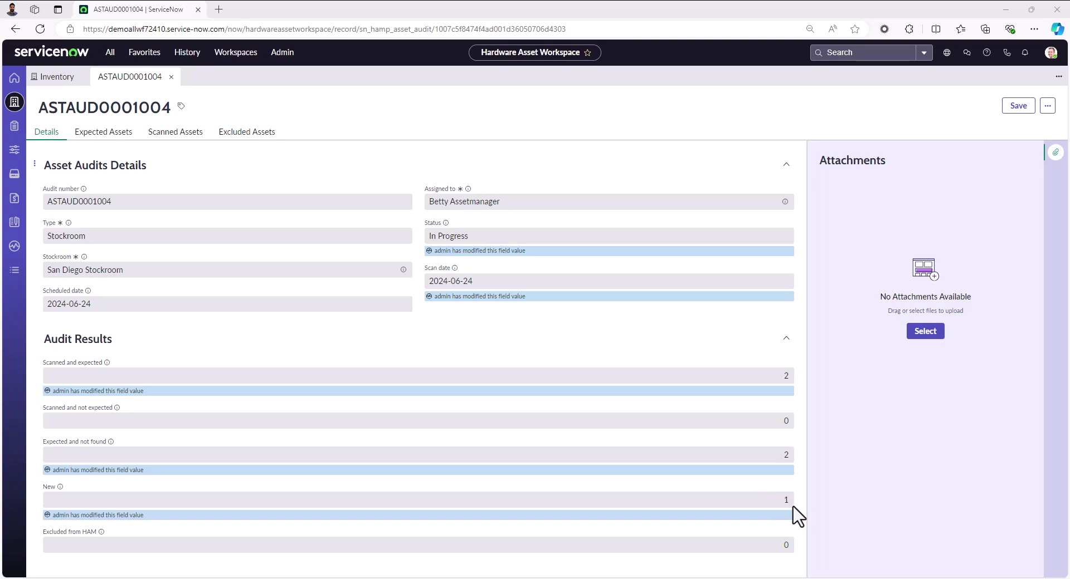
- Check ASTAUD0001004's Expected Assets, then list its scanned RA0002, RA0003 and new RA0004
{"action": "left_click", "coordinate": [110, 138]}
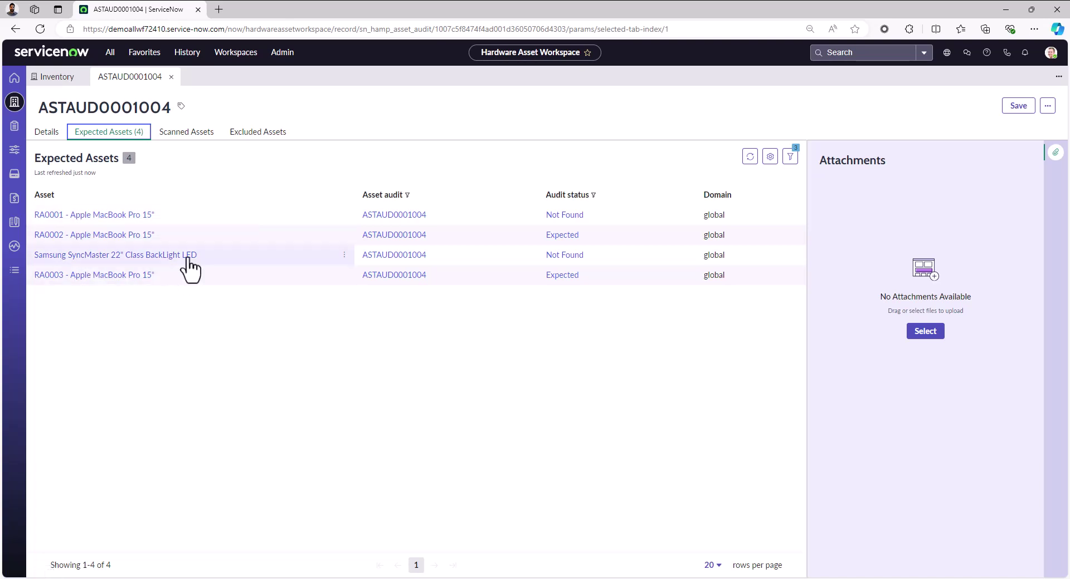
{"action": "left_click", "coordinate": [45, 135]}
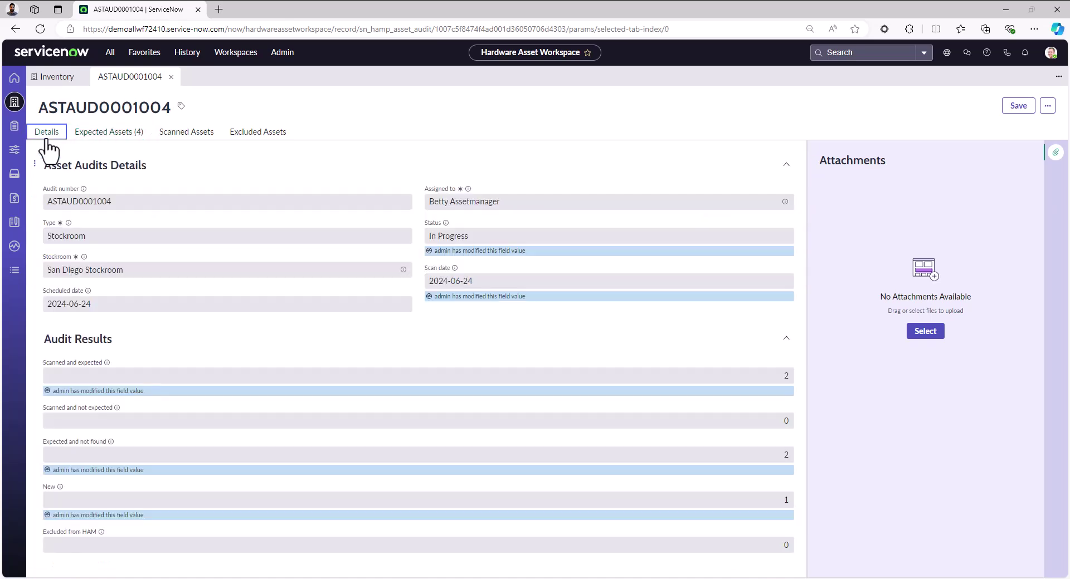
{"action": "left_click", "coordinate": [196, 144]}
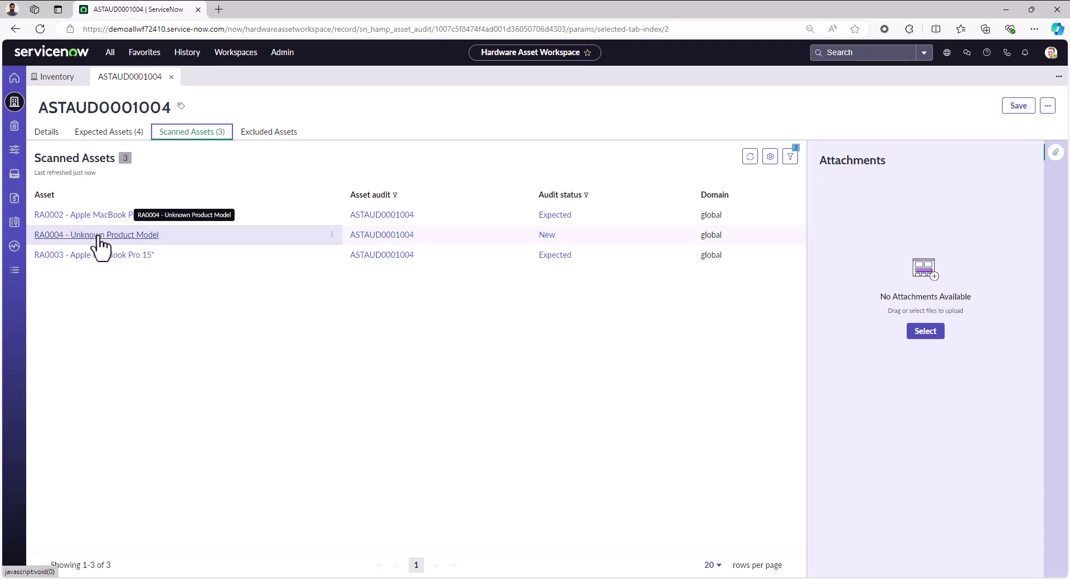
- Open RA0004's hardware asset record, an Unknown Product Model in stock at San Diego Stockroom
{"action": "left_click", "coordinate": [99, 236]}
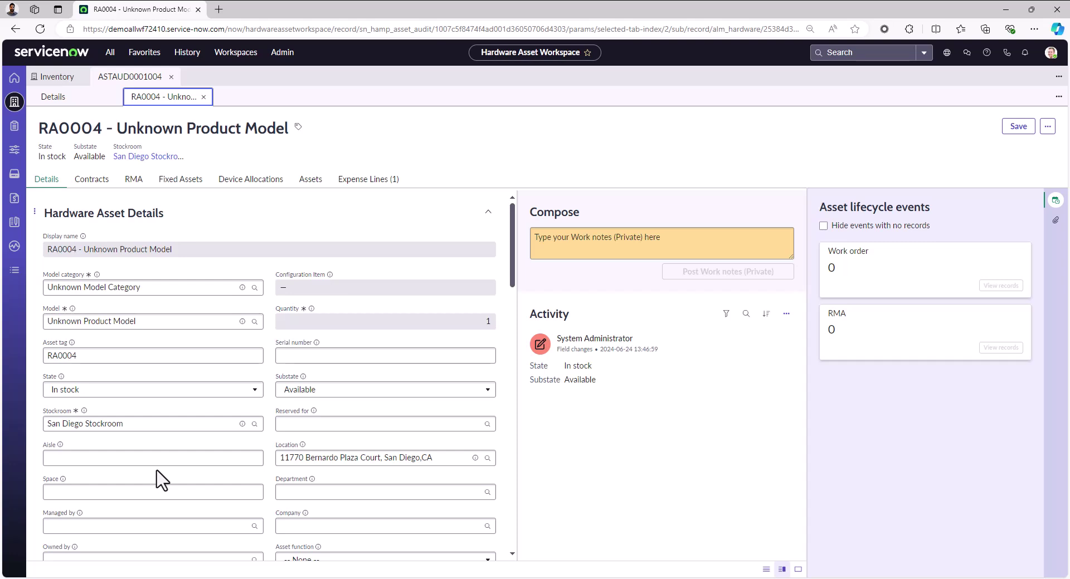
- Set RA0004's model category to Computer
{"action": "scroll", "coordinate": [159, 479], "scroll_direction": "down", "scroll_amount": 1}
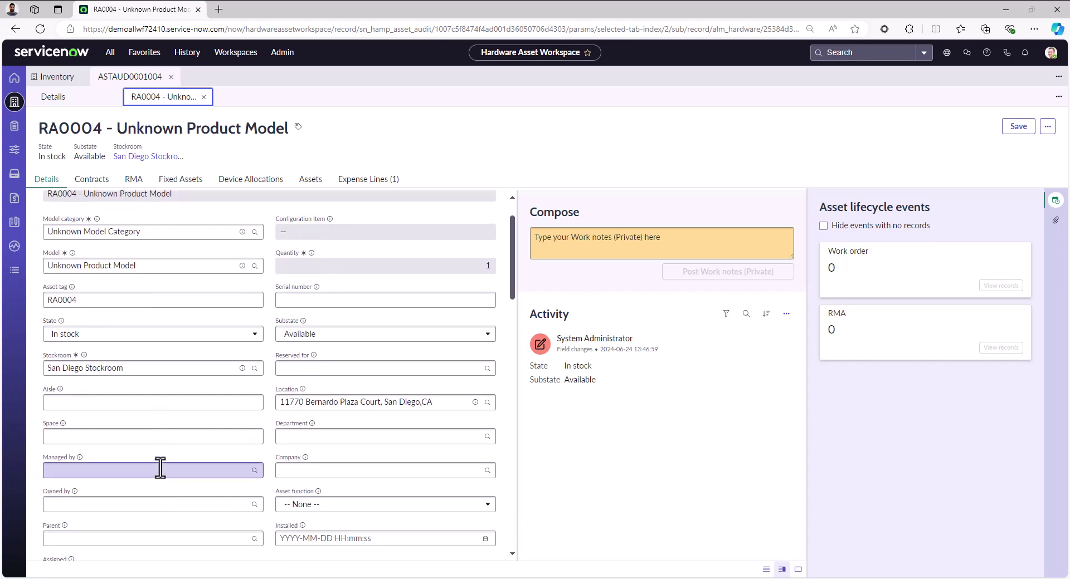
{"action": "scroll", "coordinate": [156, 466], "scroll_direction": "up", "scroll_amount": 1}
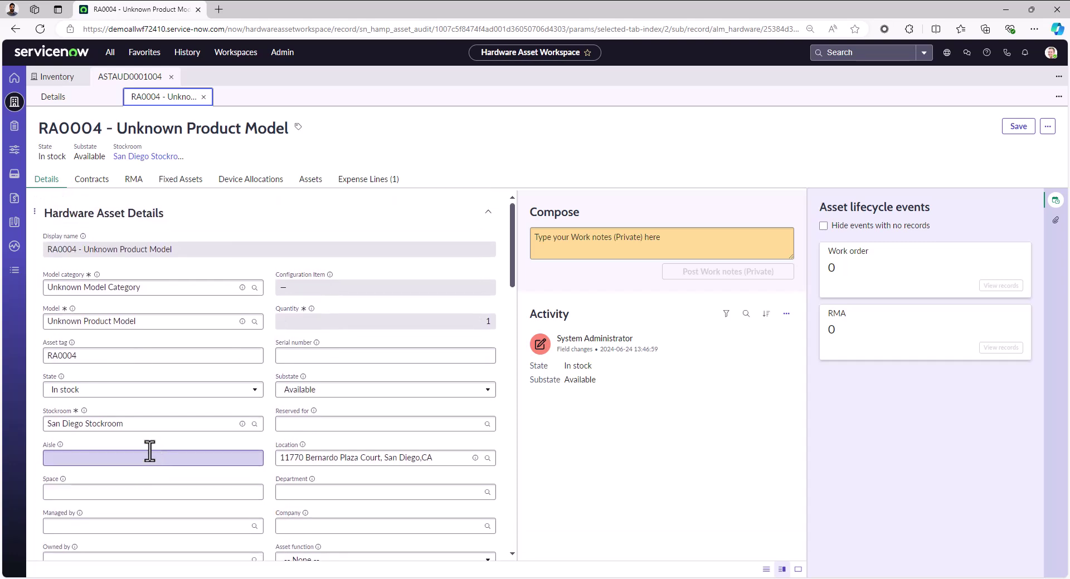
{"action": "left_click", "coordinate": [256, 289]}
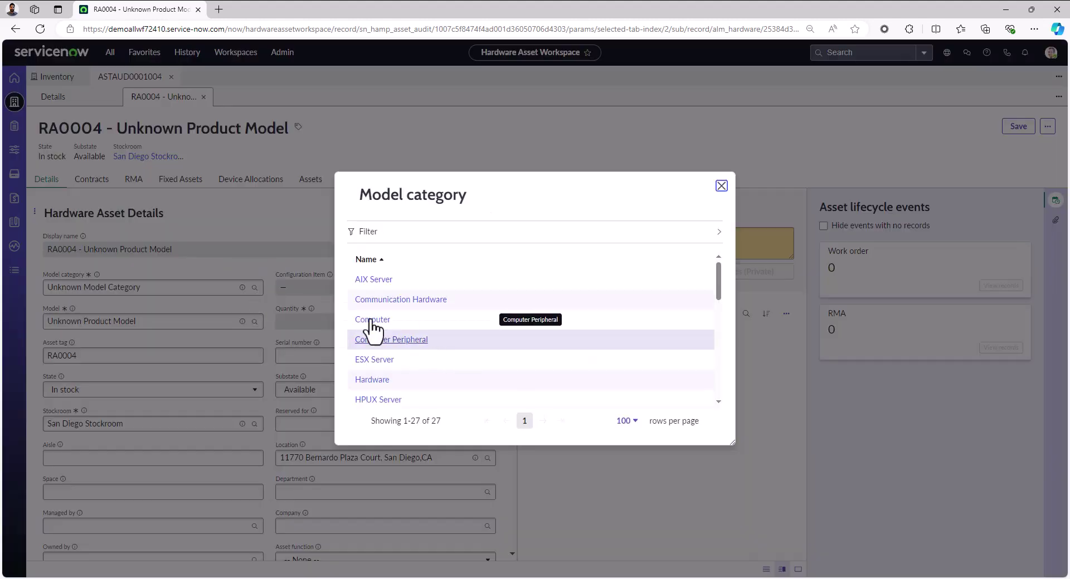
{"action": "left_click", "coordinate": [368, 322]}
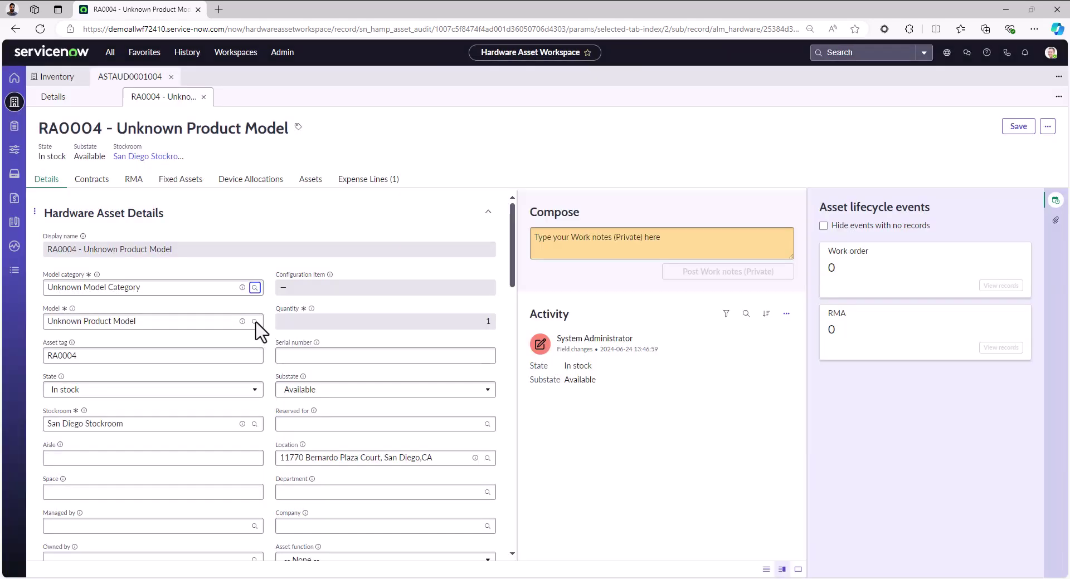
- Choose Asus A53 Series as the model, then review the rest of the asset form
{"action": "left_click", "coordinate": [254, 322]}
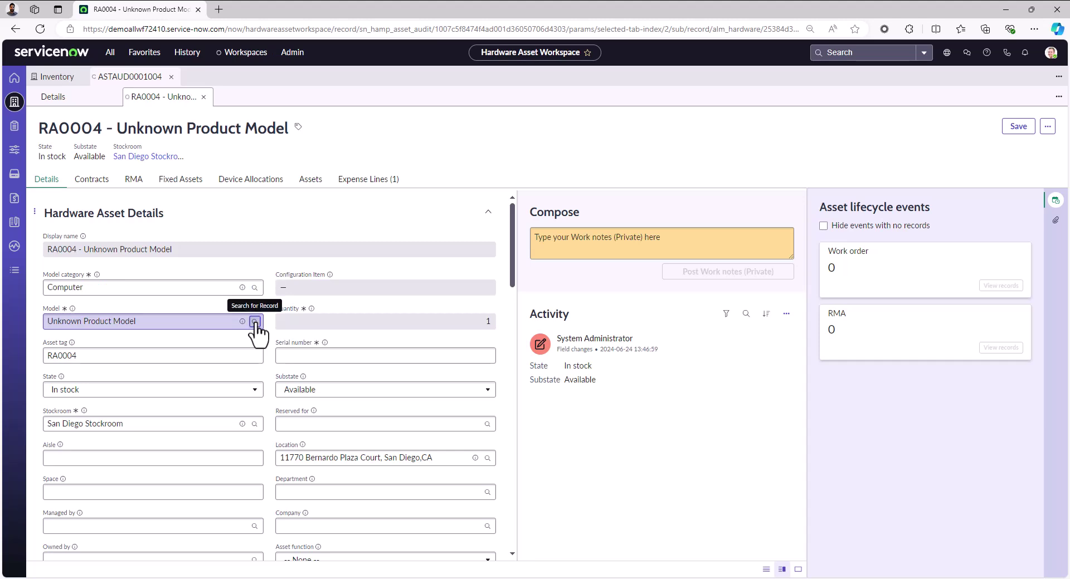
{"action": "left_click", "coordinate": [255, 322]}
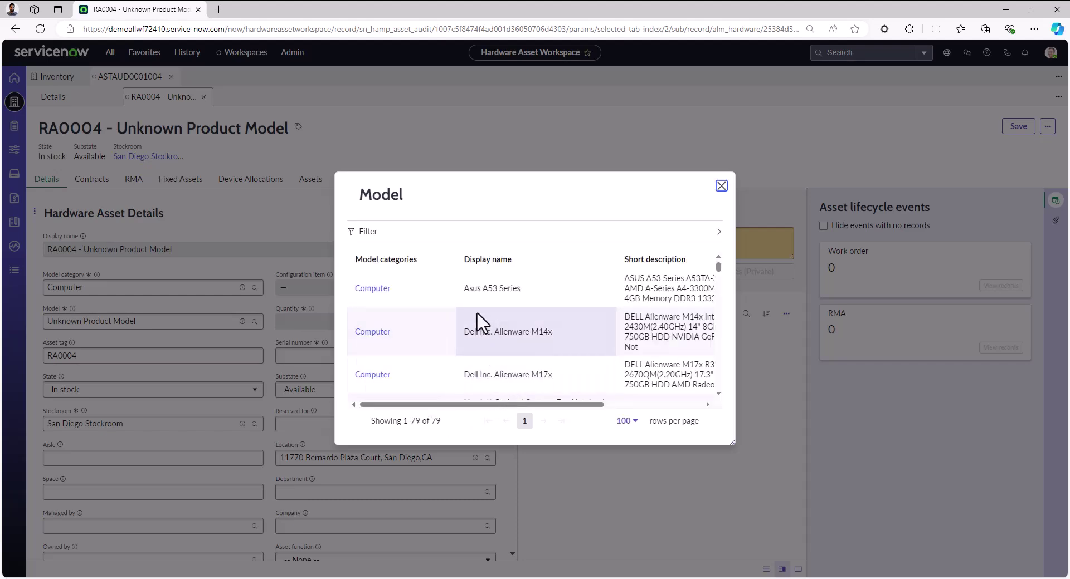
{"action": "left_click", "coordinate": [373, 292]}
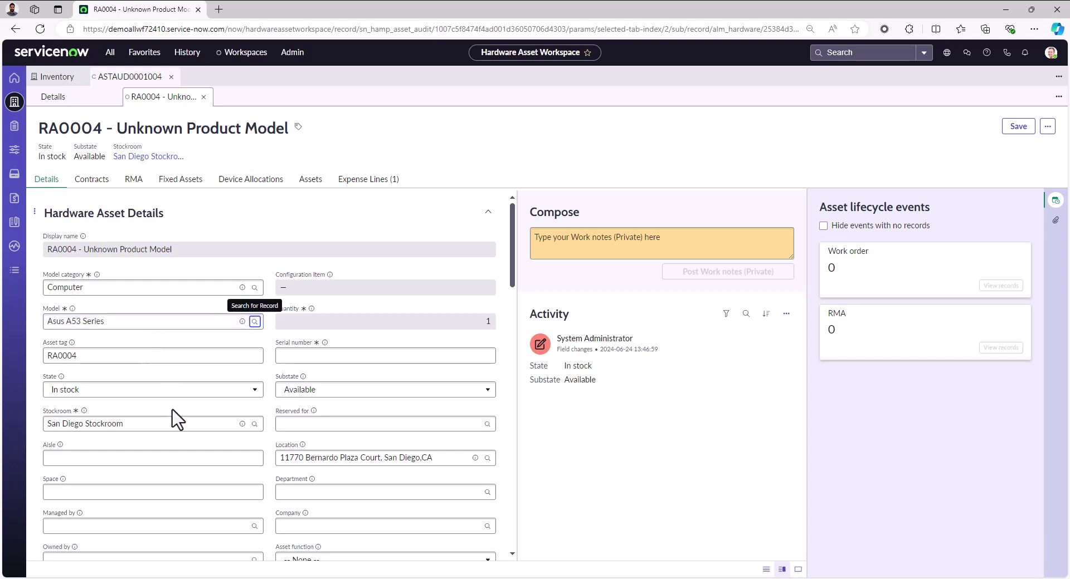
{"action": "scroll", "coordinate": [173, 412], "scroll_direction": "down", "scroll_amount": 6}
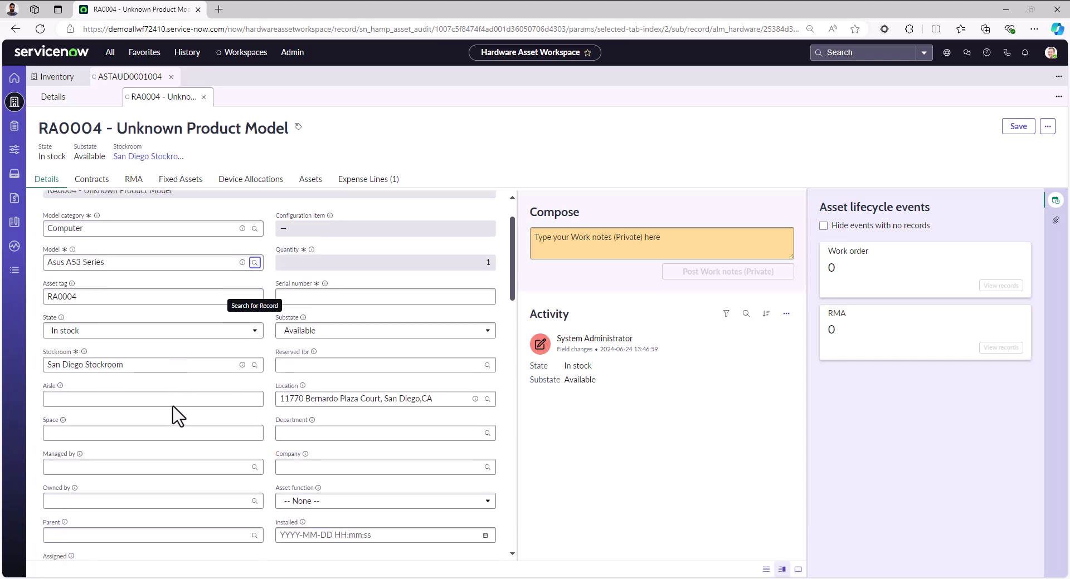
{"action": "scroll", "coordinate": [178, 418], "scroll_direction": "down", "scroll_amount": 12}
{"action": "scroll", "coordinate": [206, 417], "scroll_direction": "down", "scroll_amount": 5}
{"action": "scroll", "coordinate": [213, 418], "scroll_direction": "down", "scroll_amount": 1}
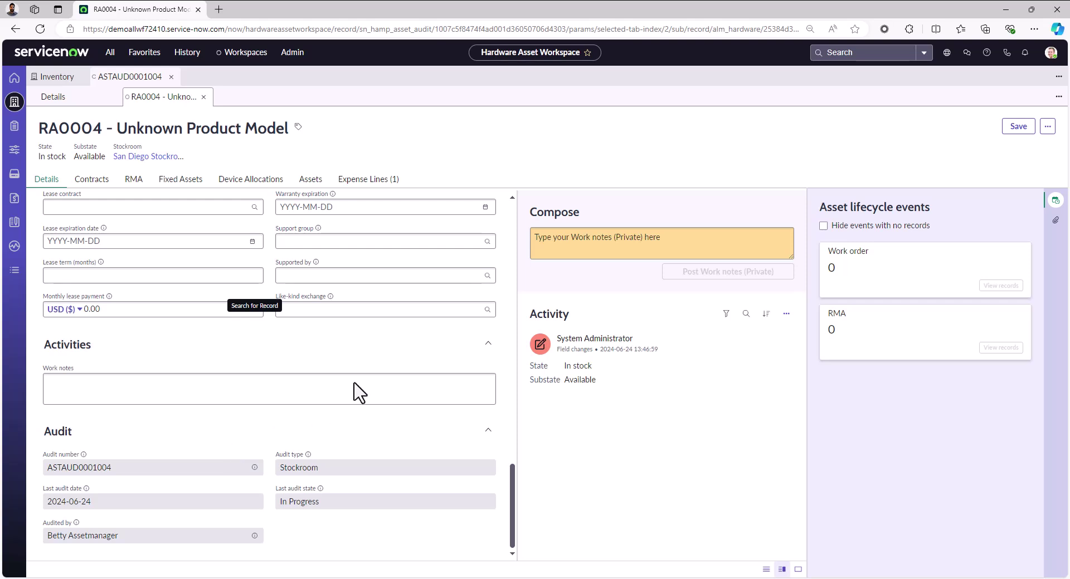
{"action": "scroll", "coordinate": [394, 365], "scroll_direction": "up", "scroll_amount": 5}
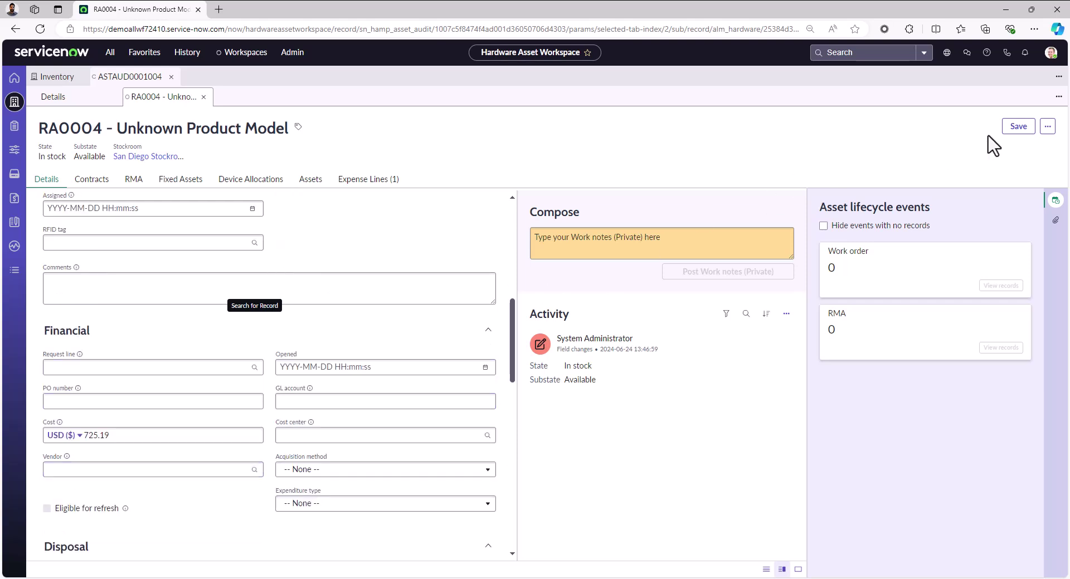
- Save the model change, enter serial number TEST001a in the required field, and save again
{"action": "left_click", "coordinate": [1019, 128]}
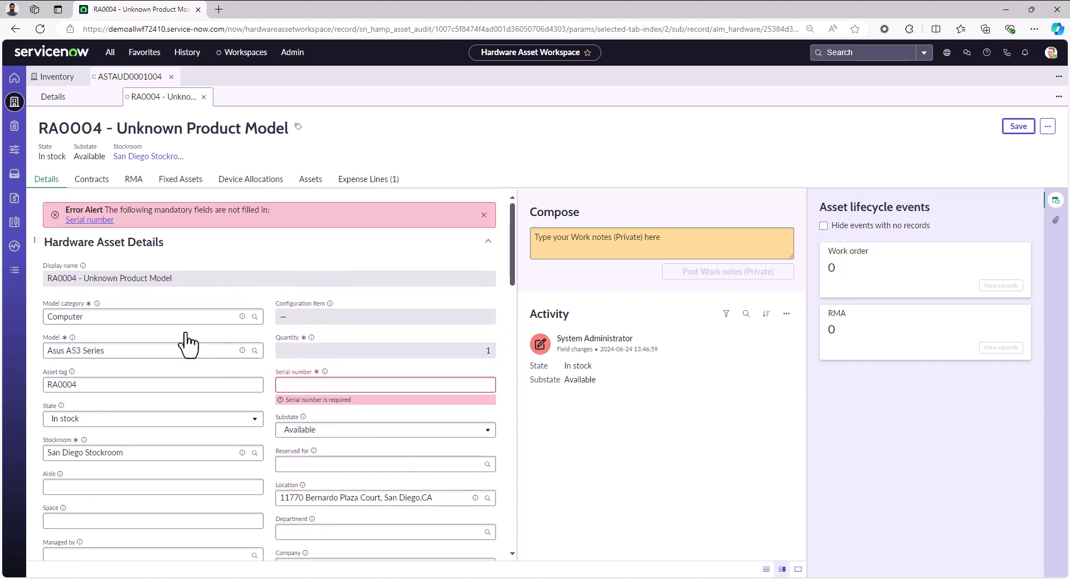
{"action": "left_click", "coordinate": [305, 385]}
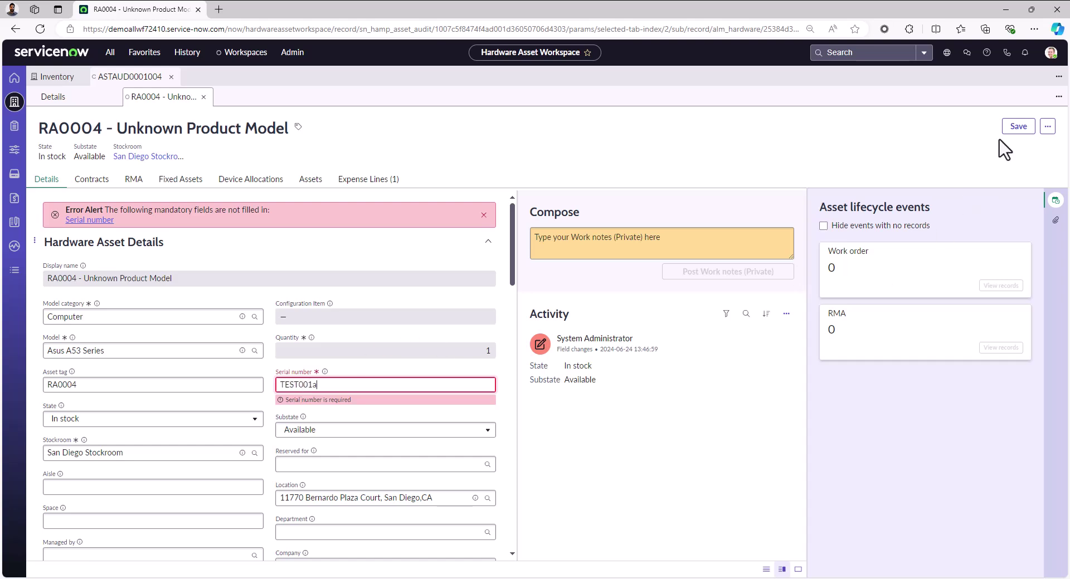
{"action": "left_click", "coordinate": [1017, 127]}
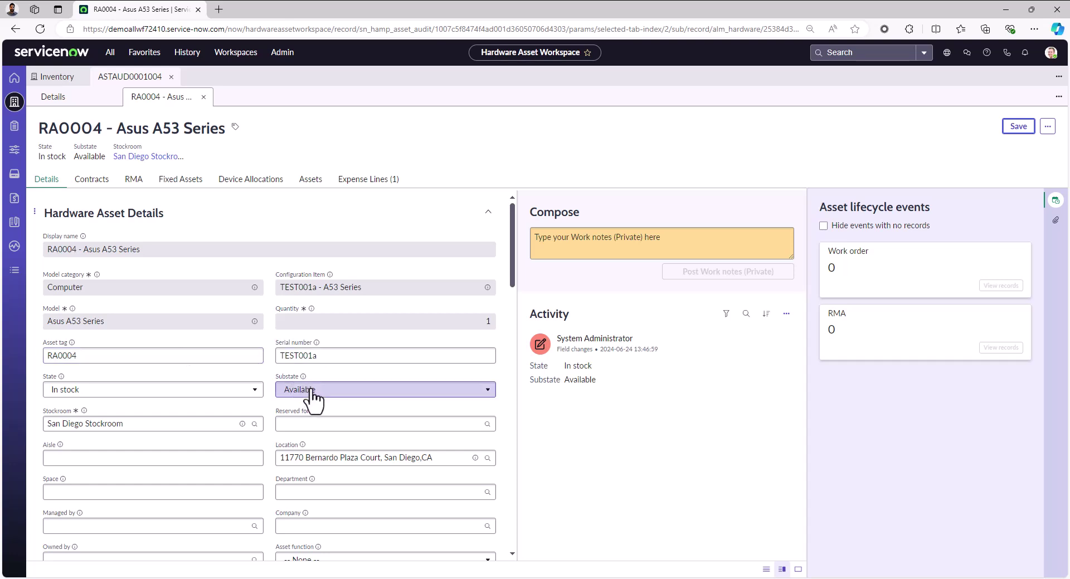
- Return from RA0004 to audit ASTAUD0001004's details, then to the Inventory asset audits list
{"action": "left_click", "coordinate": [112, 78]}
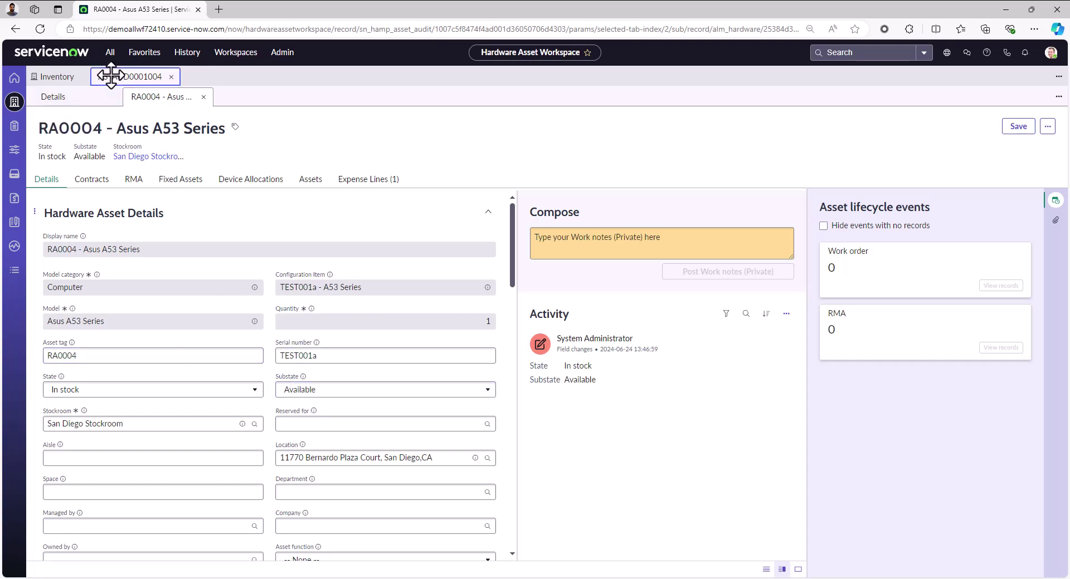
{"action": "left_click", "coordinate": [88, 98]}
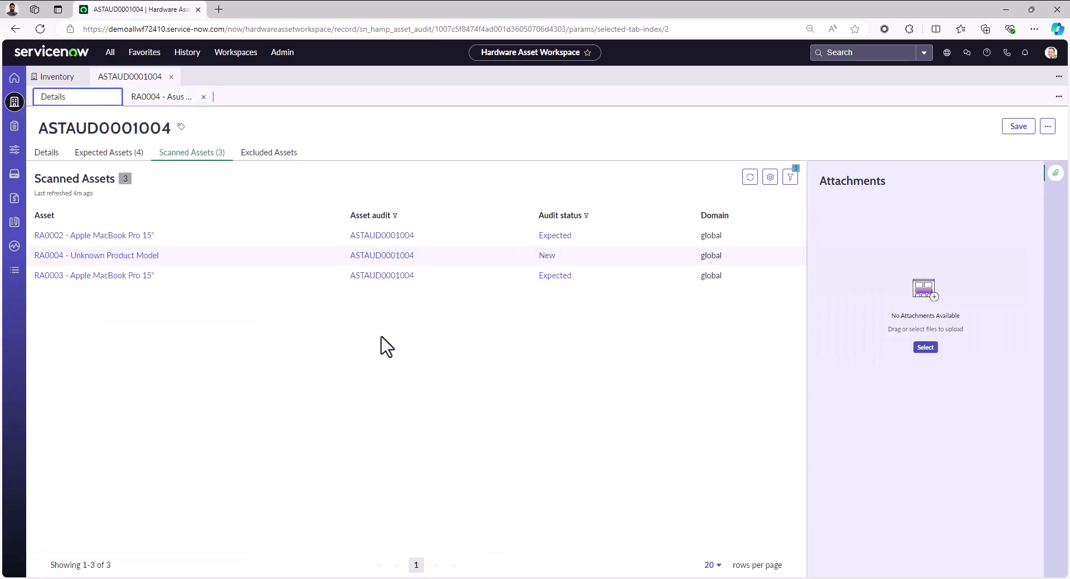
{"action": "left_click", "coordinate": [40, 159]}
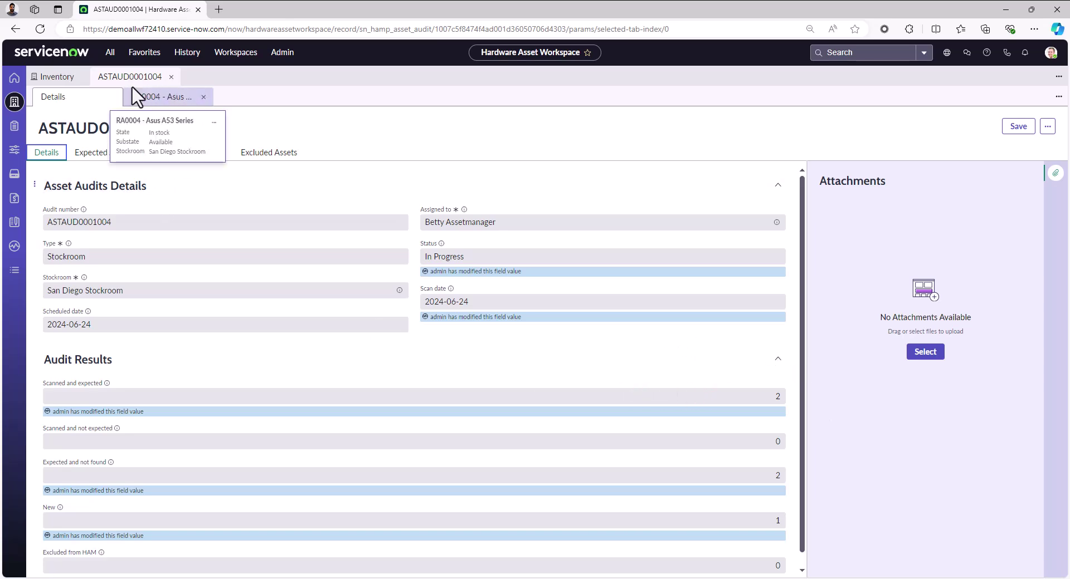
{"action": "left_click", "coordinate": [59, 78]}
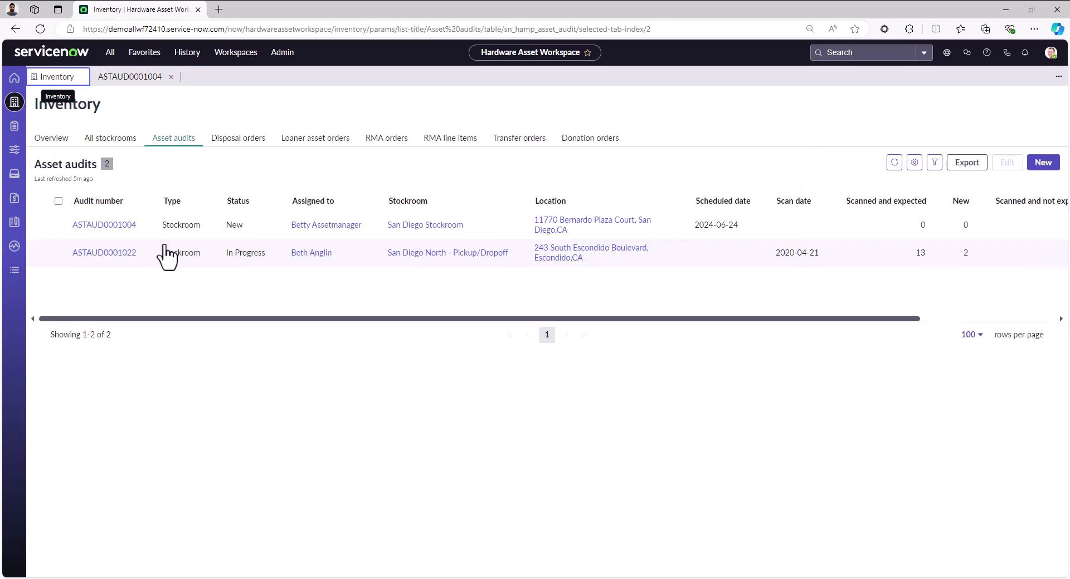
- Refresh the asset audits list and check the Status column options for ASTAUD0001004
{"action": "left_click", "coordinate": [894, 163]}
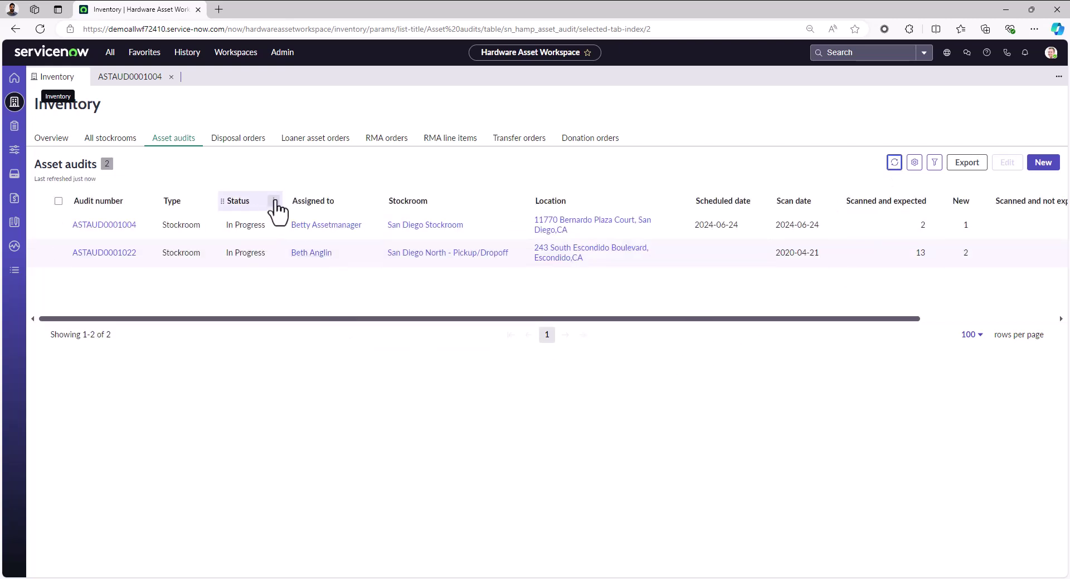
{"action": "left_click", "coordinate": [274, 201]}
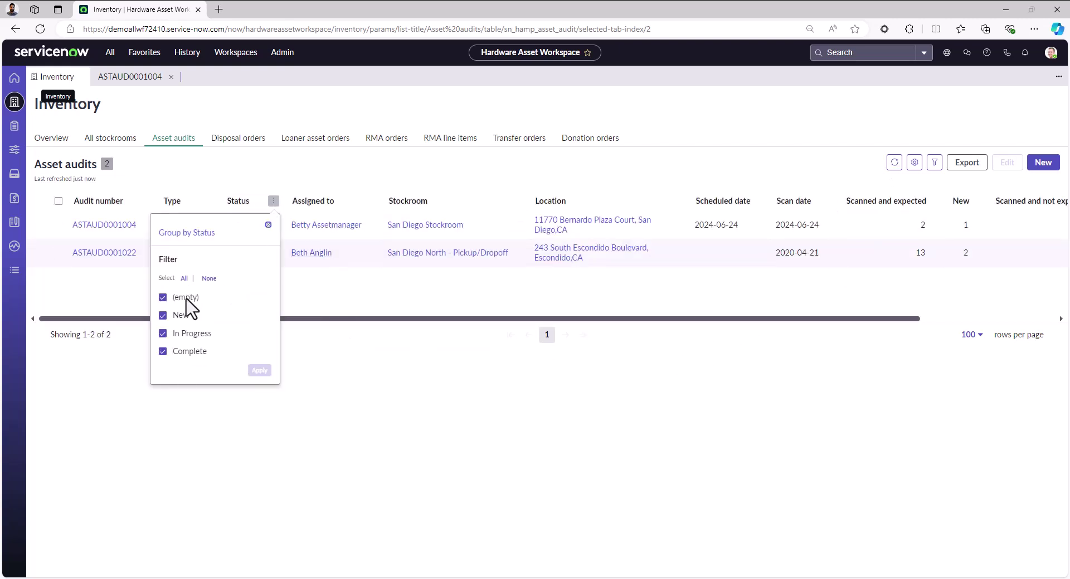
{"action": "left_click", "coordinate": [268, 225]}
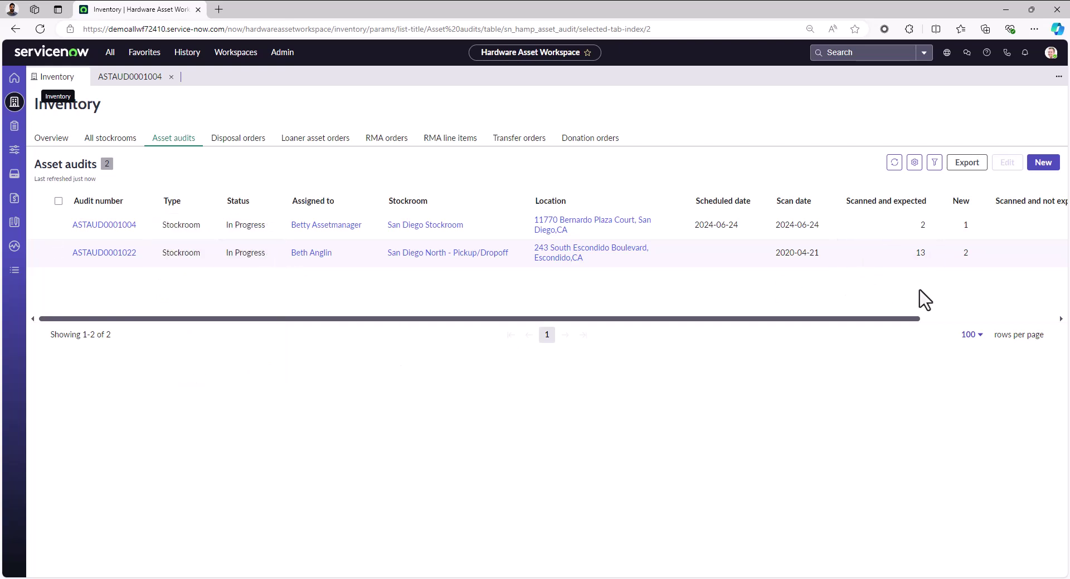